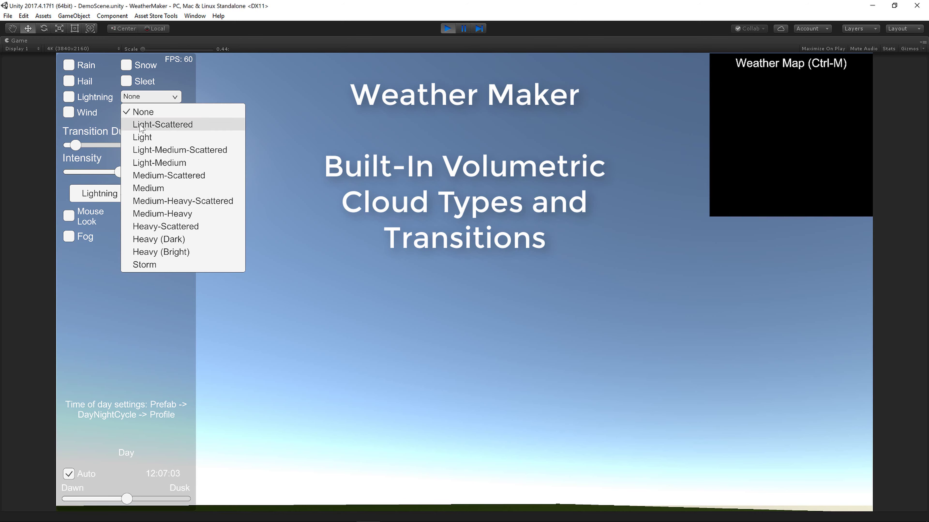
Step the demo clouds from None through Light-Scattered, Light, Light-Medium-Scattered to Light-Medium.
click(141, 125)
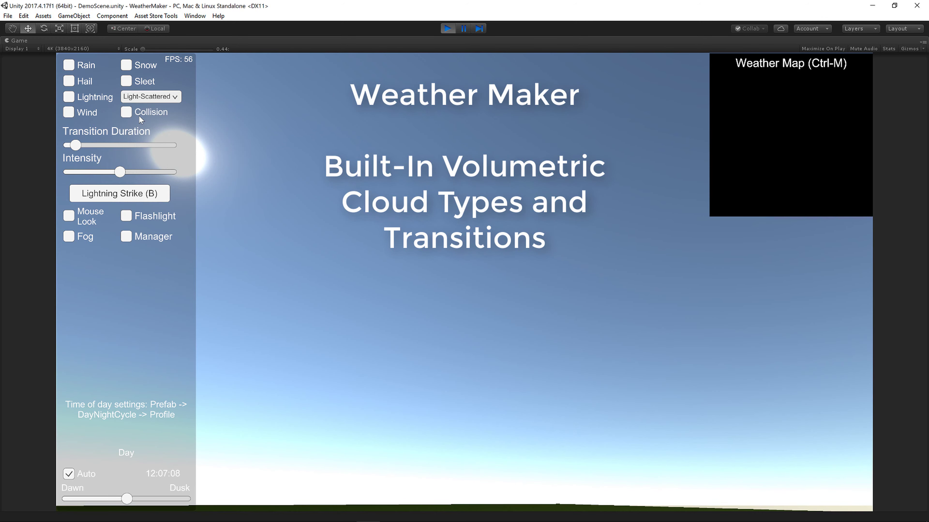
click(138, 97)
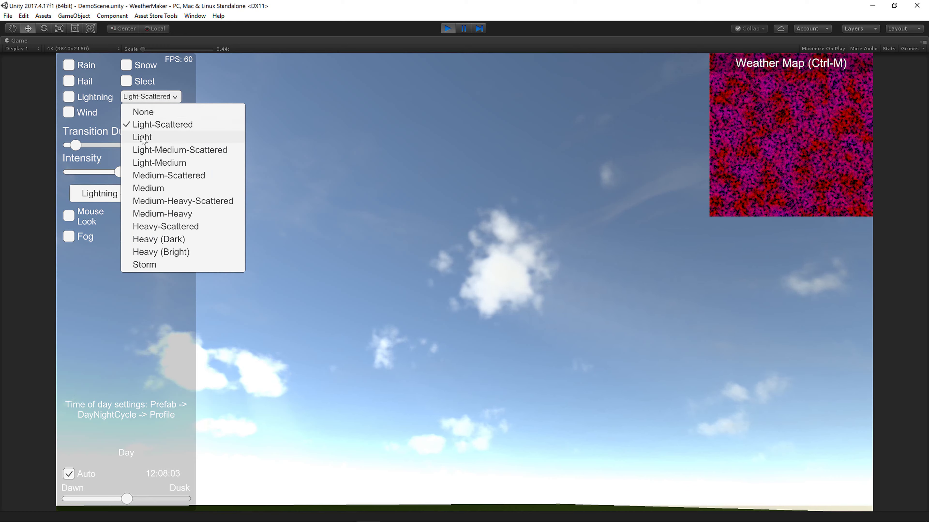
click(142, 138)
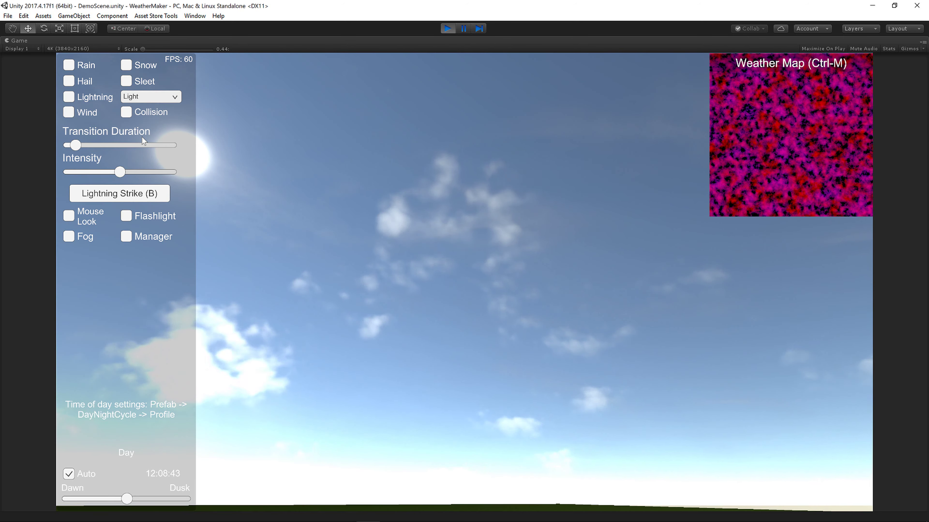
click(135, 99)
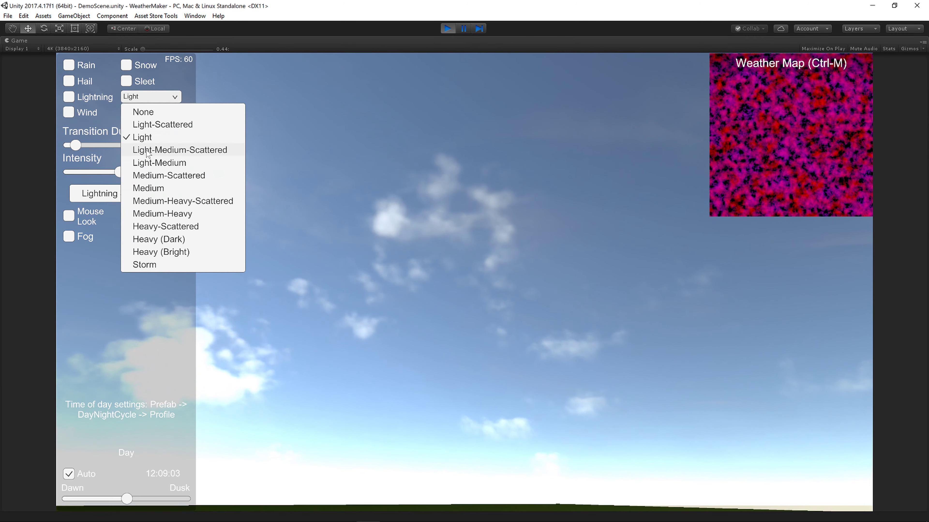
click(146, 150)
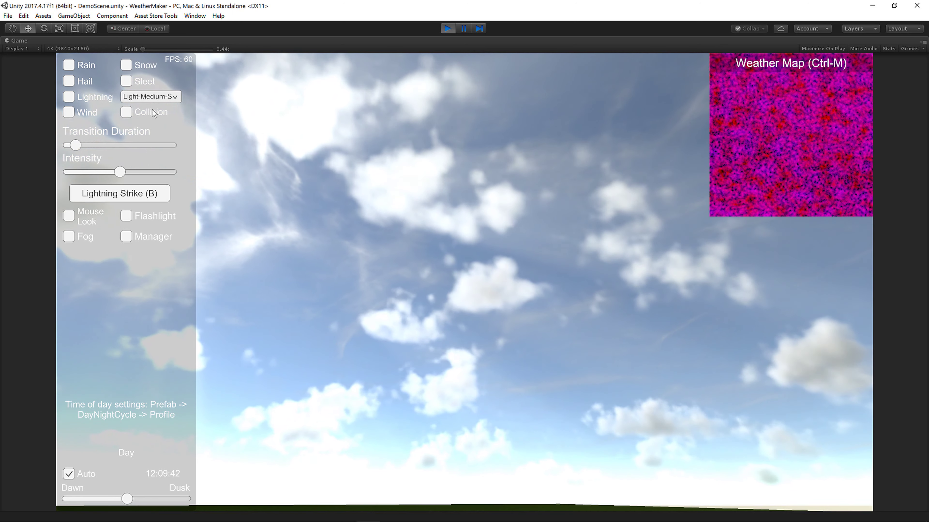
click(144, 98)
click(147, 164)
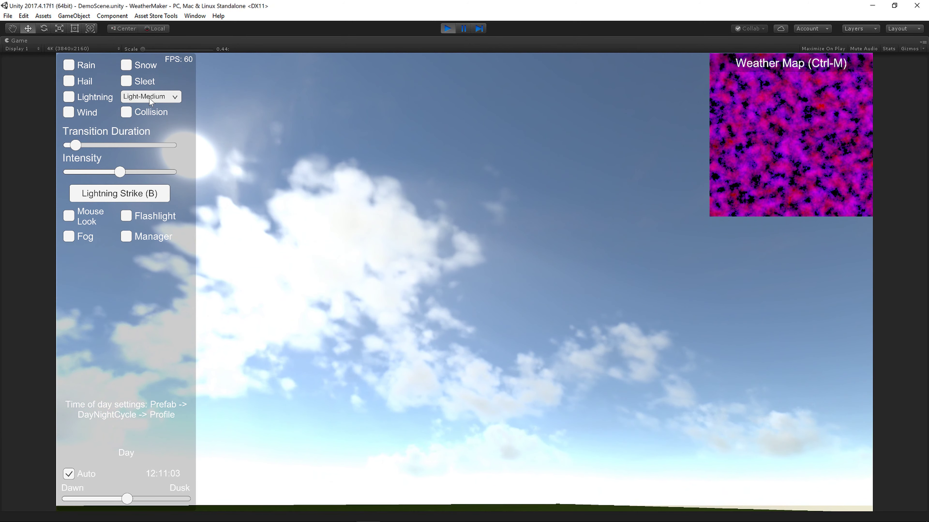
Switch the cloud type to Medium-Scattered, then Medium, then Medium-Heavy-Scattered.
click(149, 97)
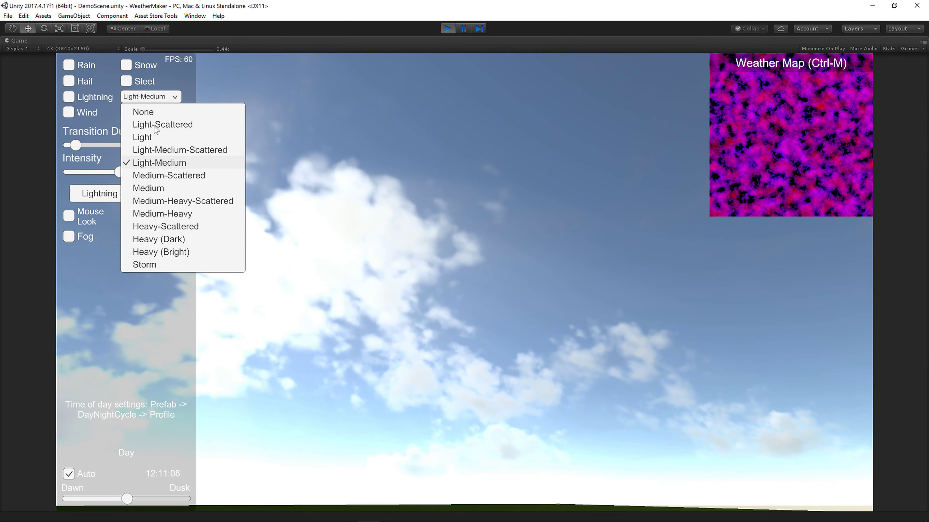
click(158, 176)
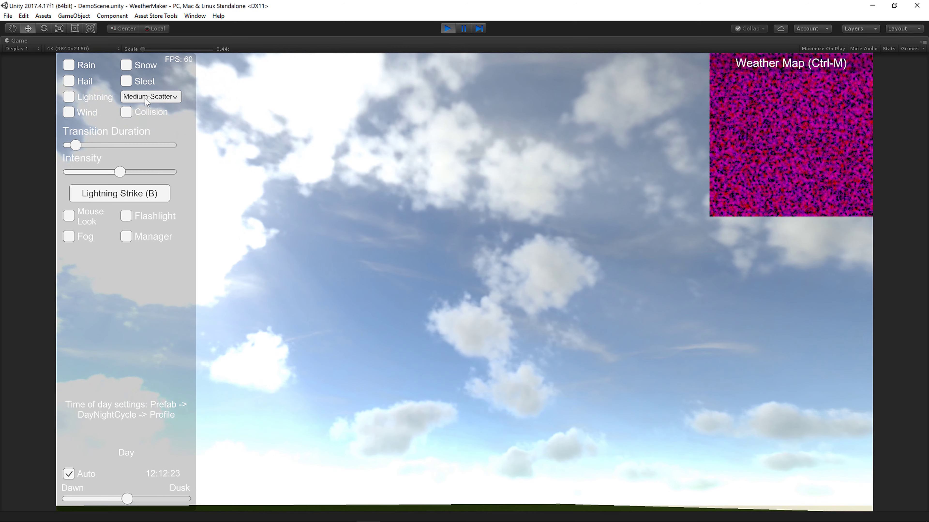
click(145, 99)
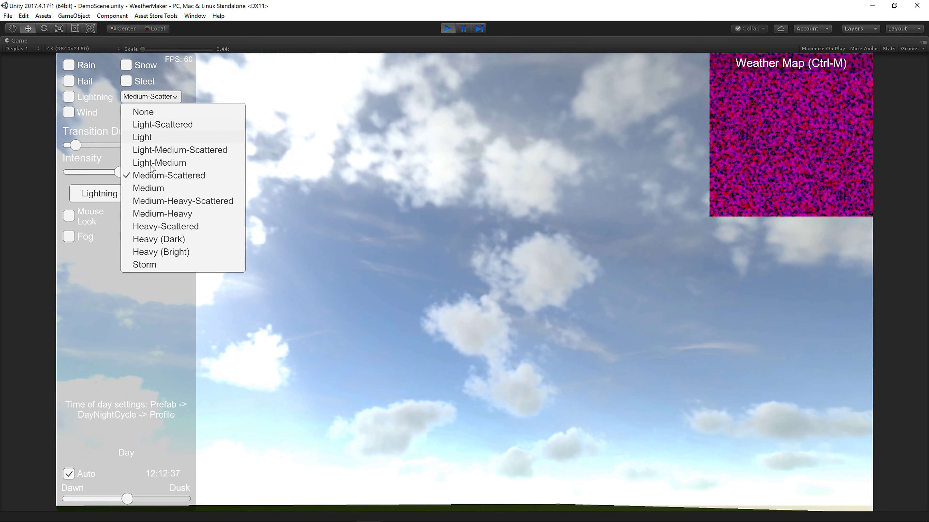
click(148, 190)
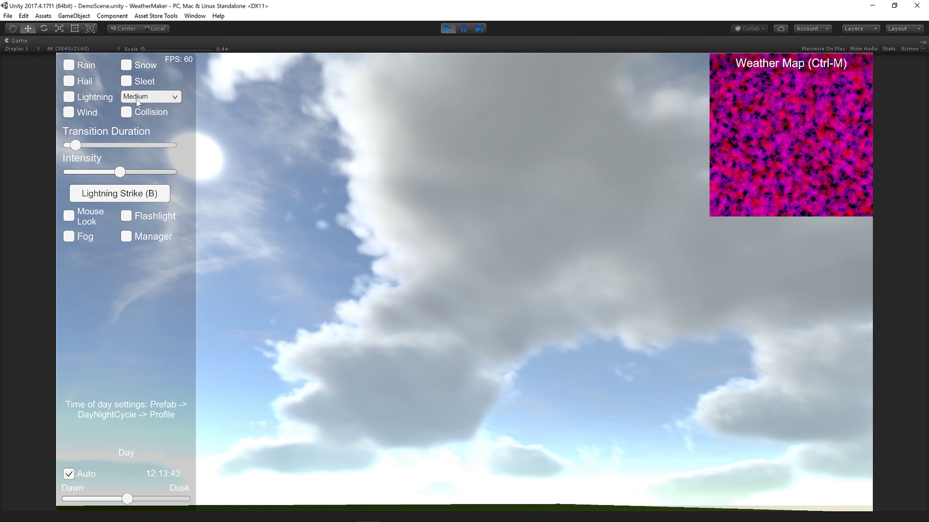
click(136, 99)
click(152, 202)
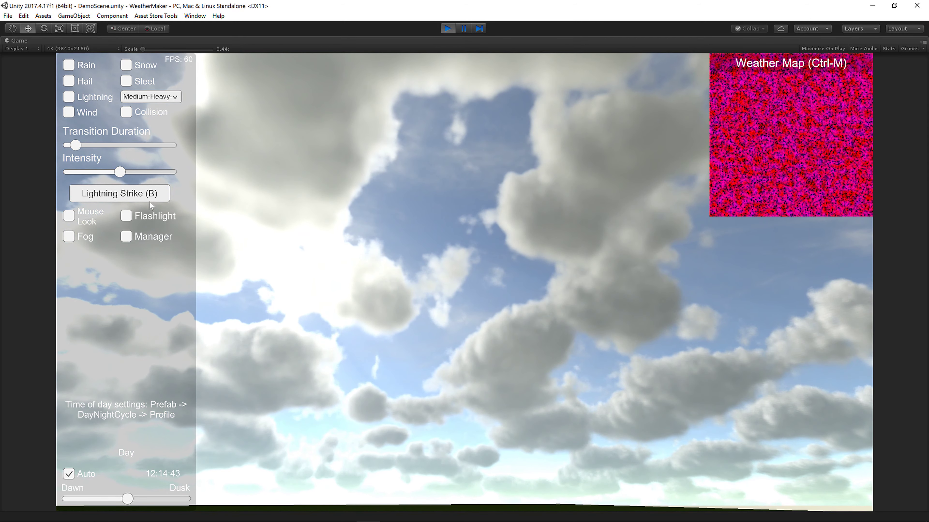
Change the clouds to Medium-Heavy, then Heavy-Scattered, and reopen the cloud-type list.
click(159, 97)
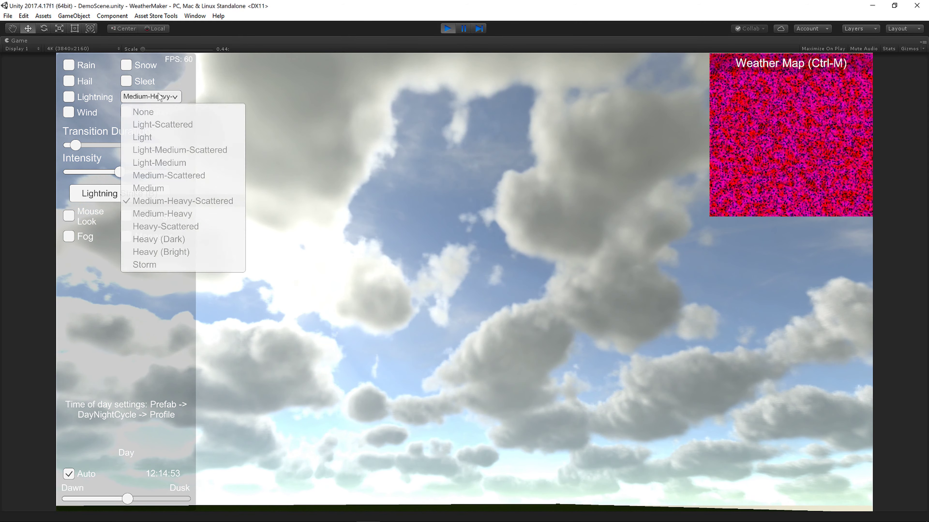
click(153, 214)
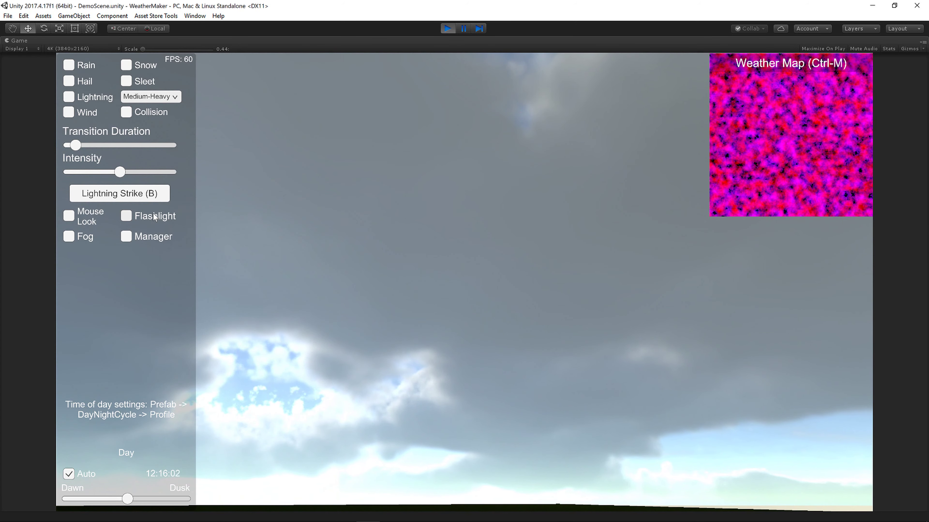
click(148, 96)
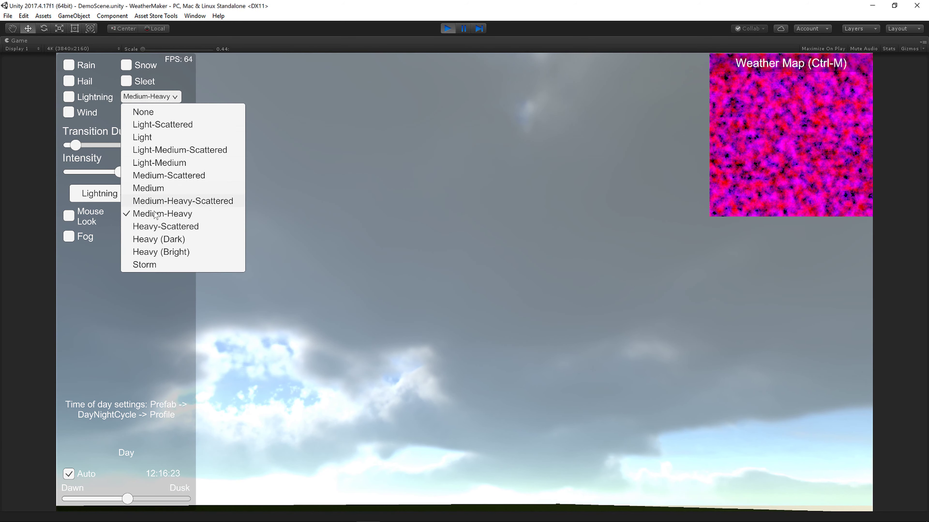
click(153, 225)
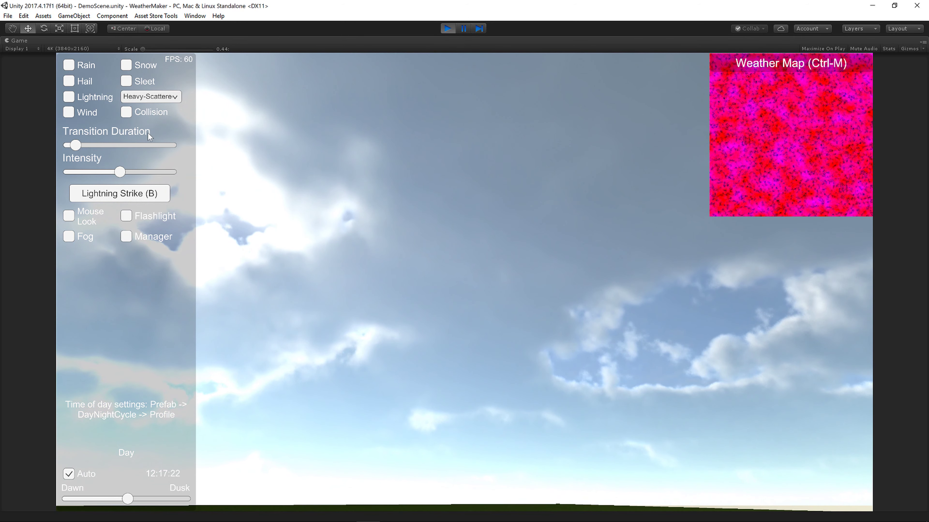
click(141, 97)
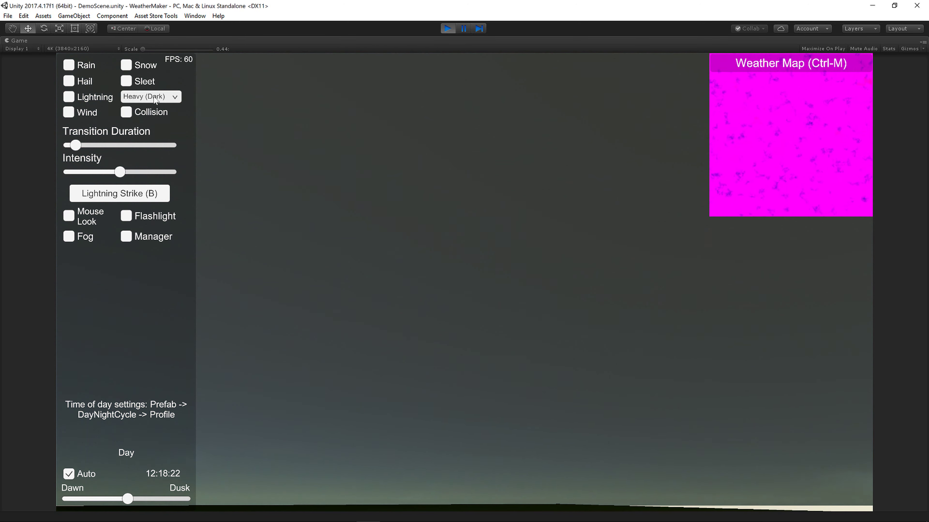
Set the cloud type to Heavy (Bright), then to Storm.
click(155, 100)
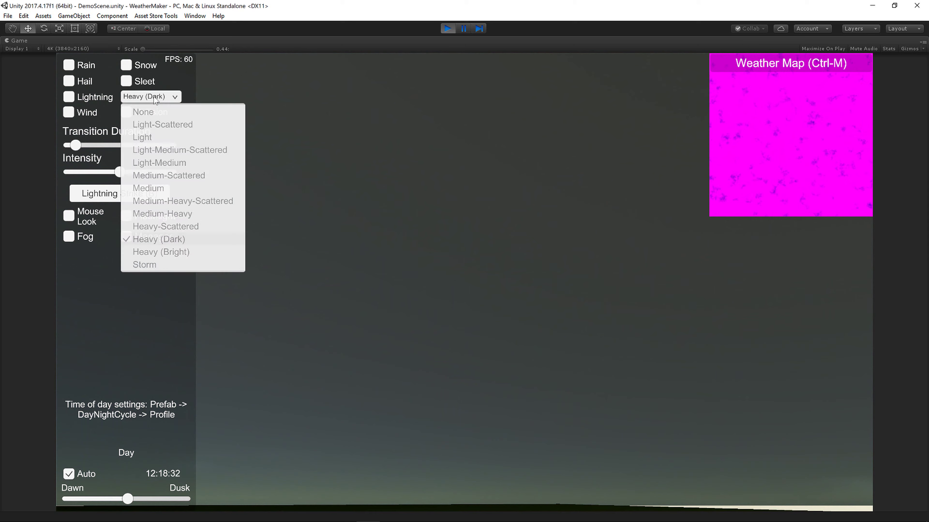
click(157, 252)
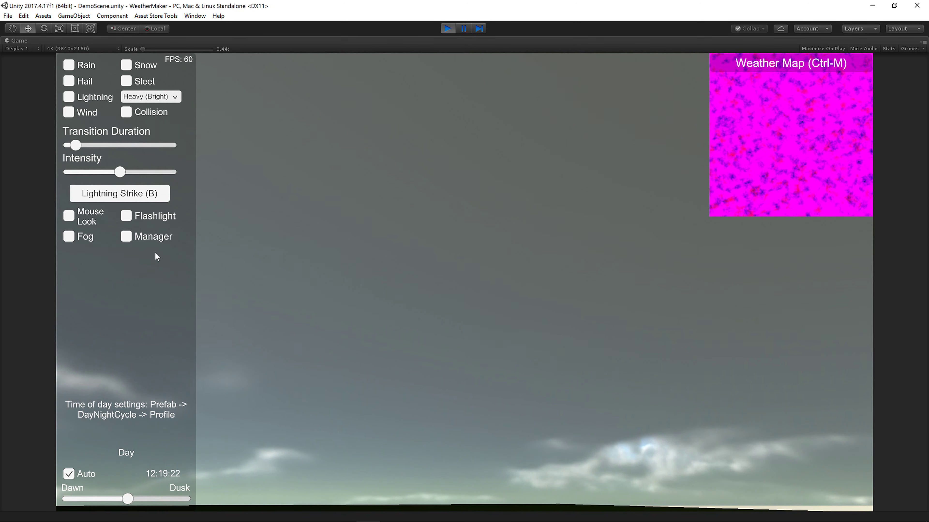
click(153, 99)
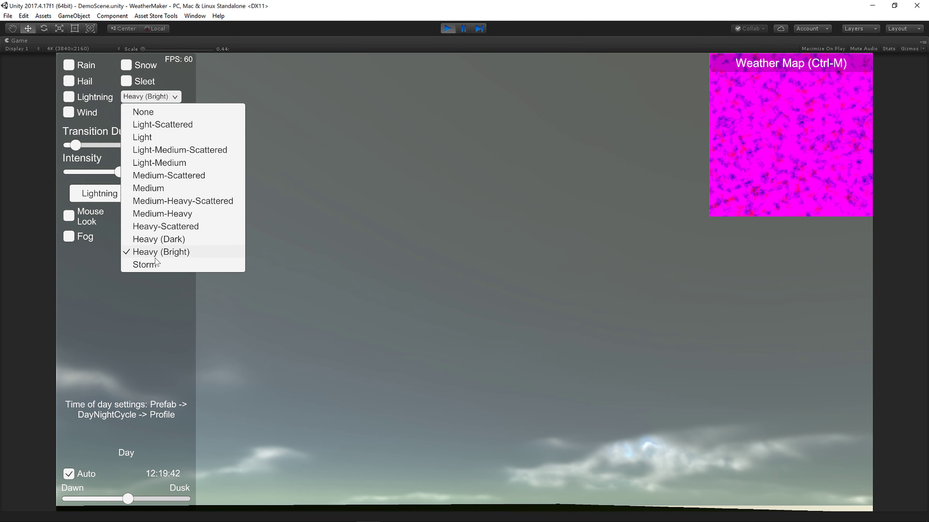
click(154, 264)
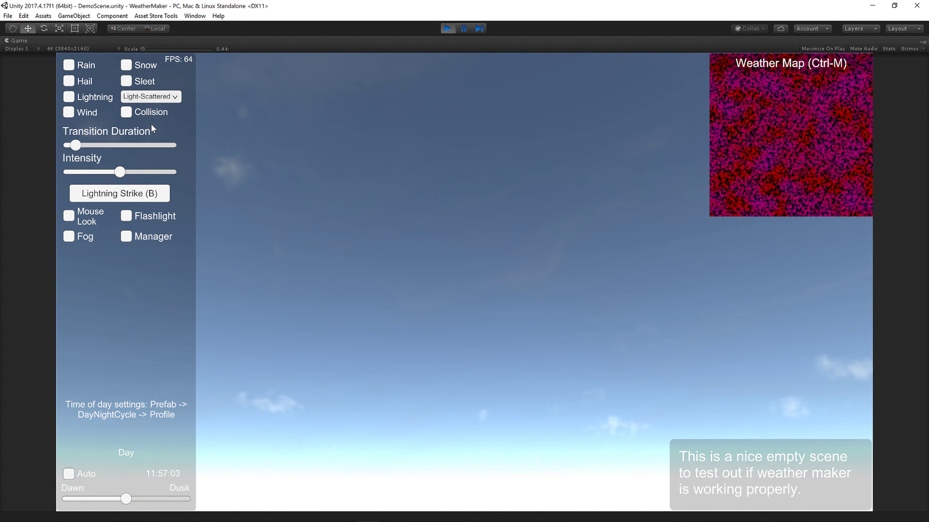
Step the daytime clouds through Light, Light-Medium-Scattered, Light-Medium and Medium-Scattered.
click(145, 97)
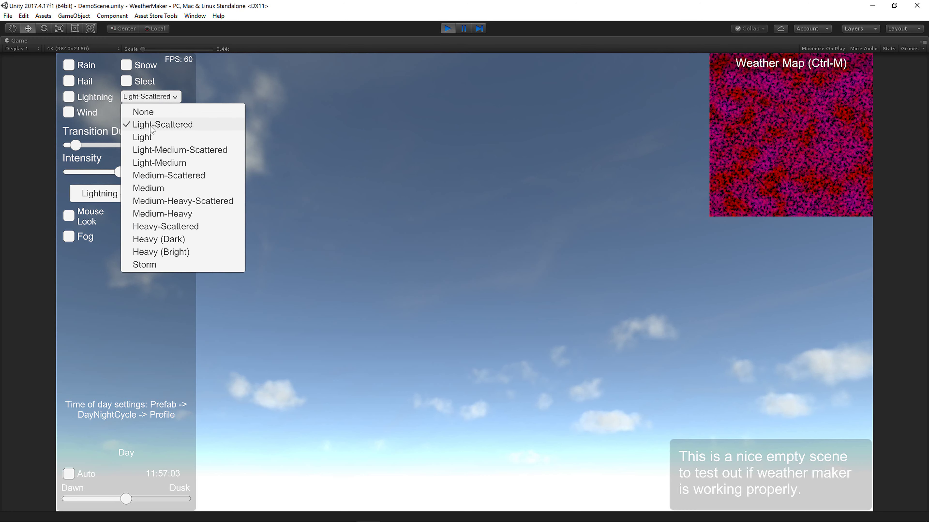
click(150, 139)
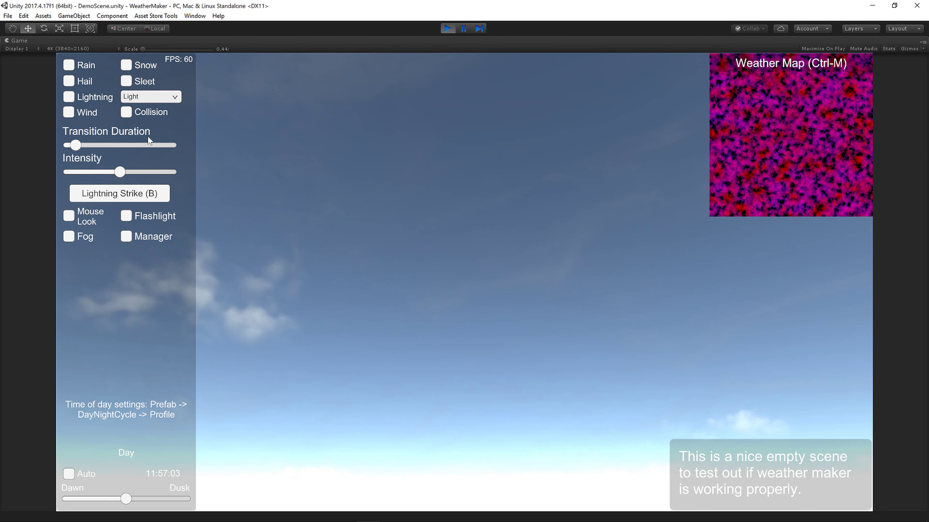
click(146, 96)
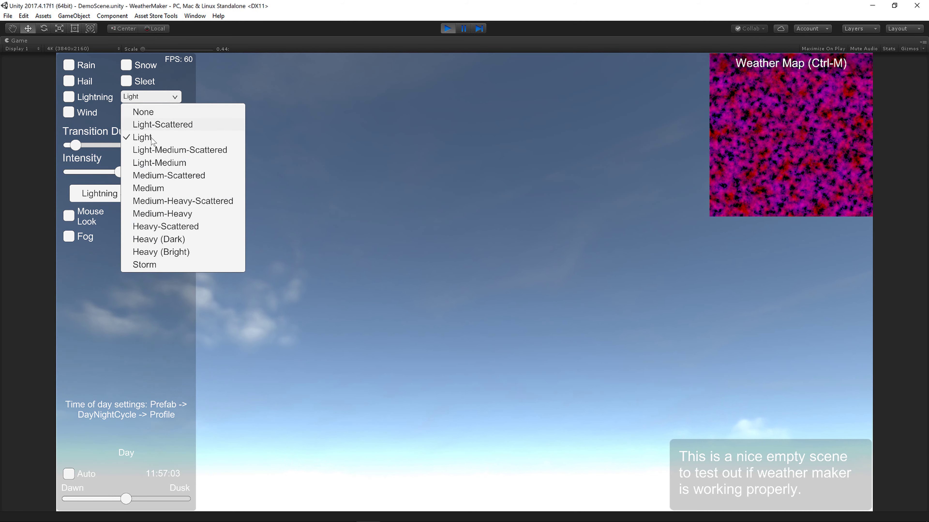
click(152, 152)
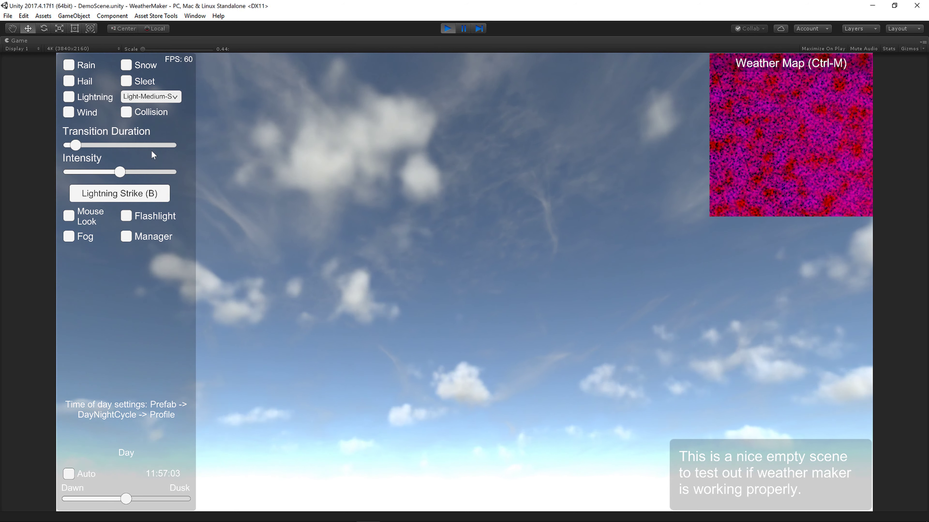
click(154, 97)
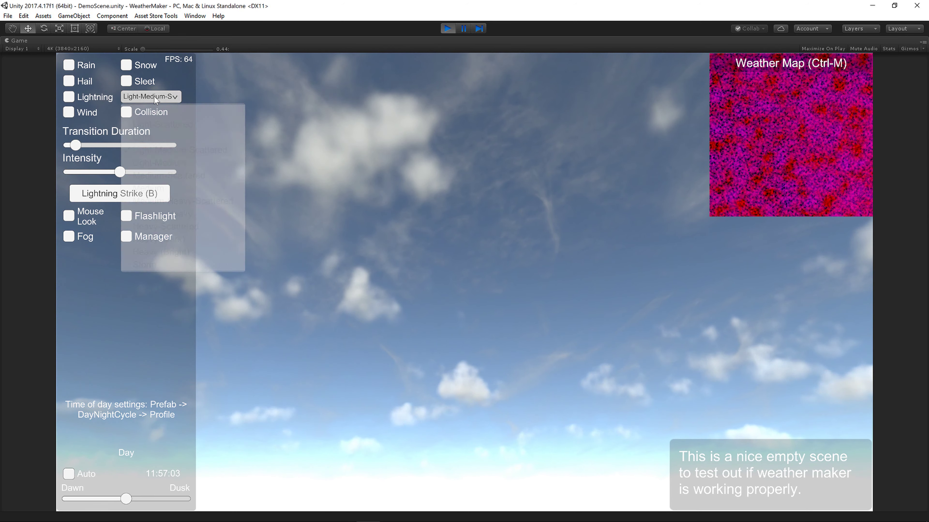
click(153, 165)
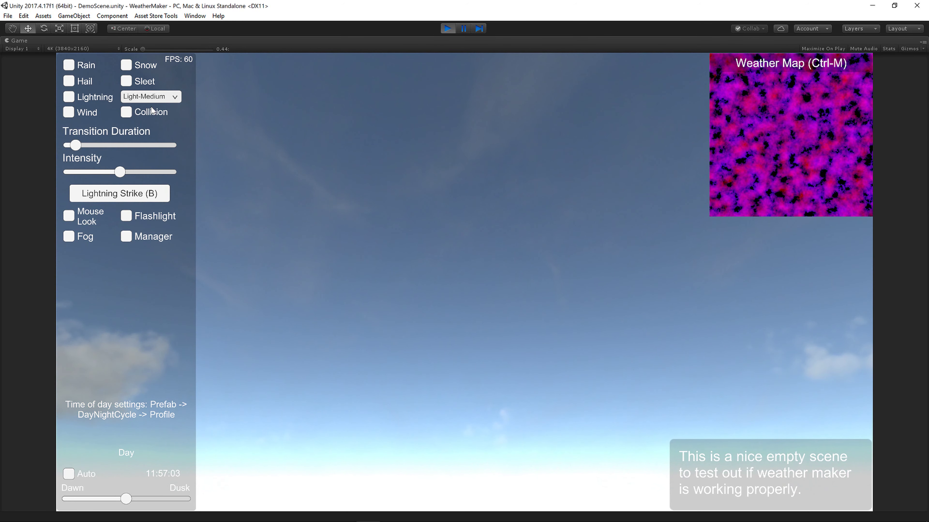
click(153, 98)
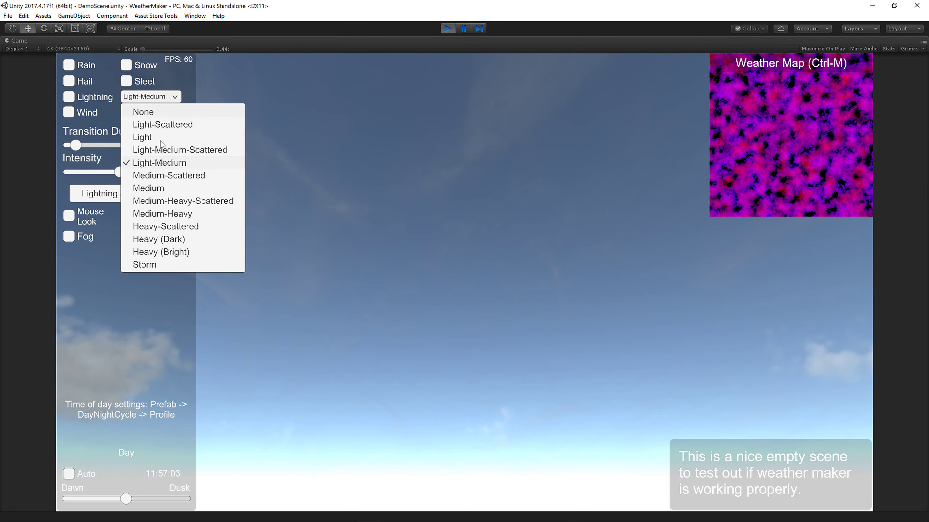
click(159, 177)
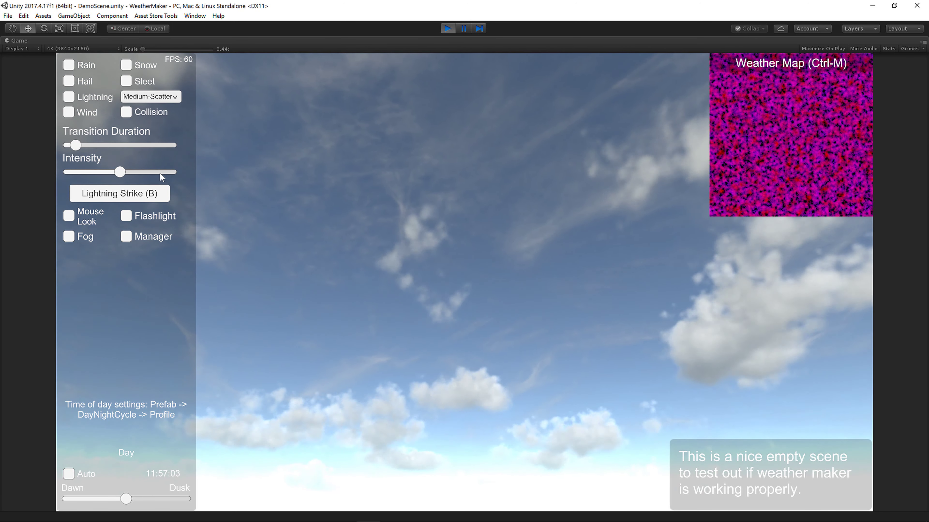
Continue the clouds through Medium, Medium-Heavy-Scattered, Medium-Heavy and Heavy-Scattered.
click(150, 99)
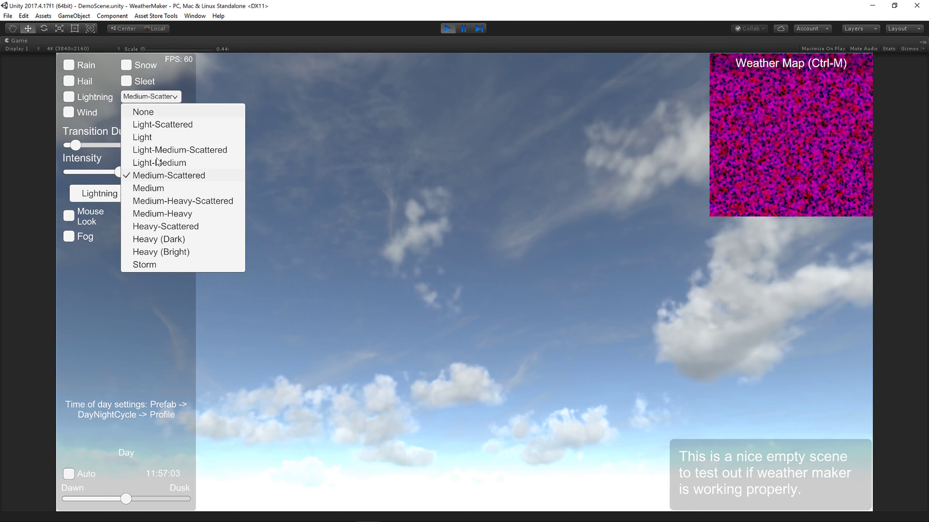
click(152, 189)
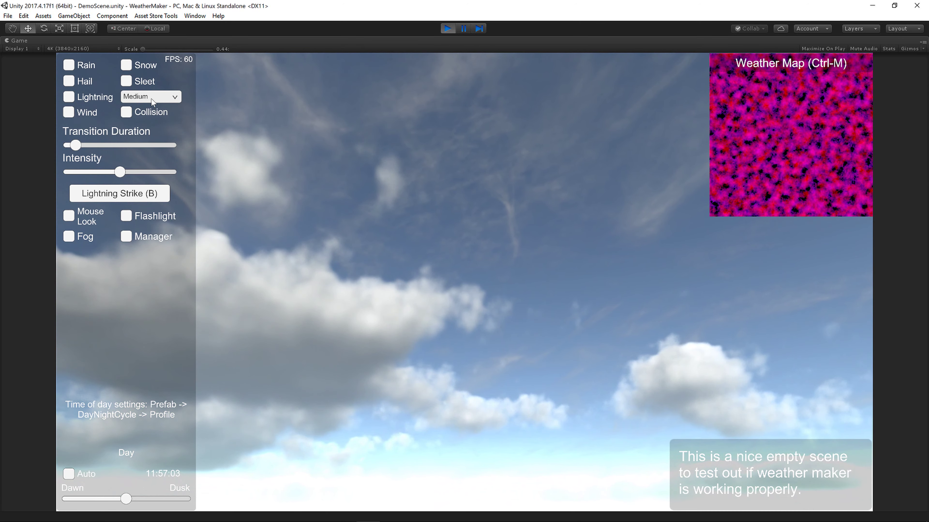
click(151, 97)
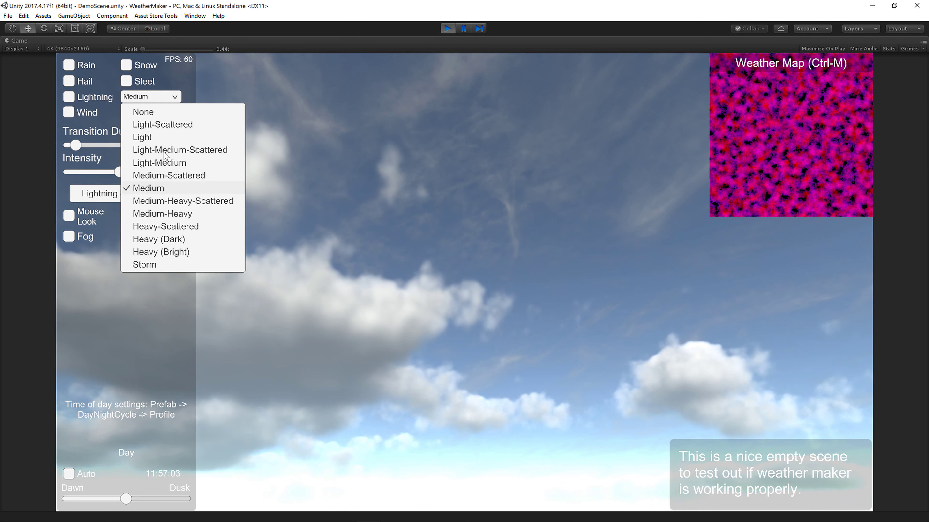
click(163, 200)
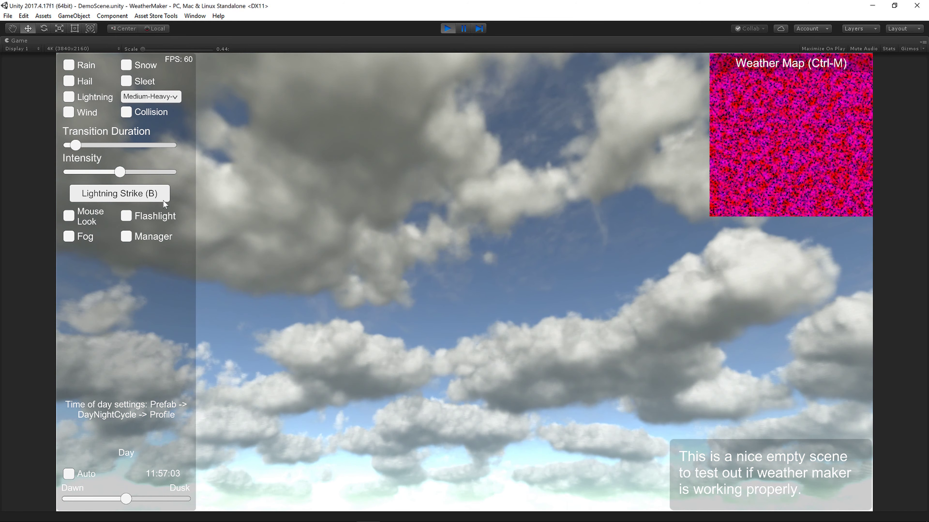
click(146, 98)
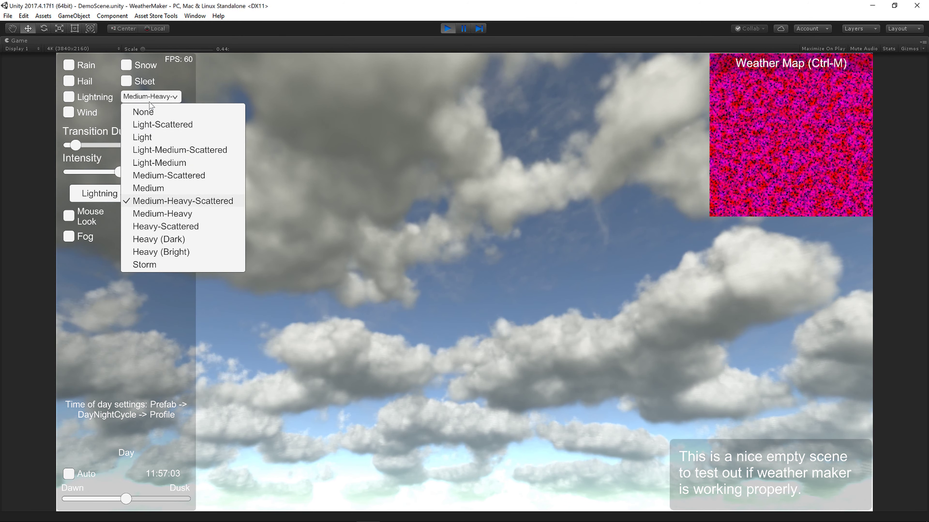
click(153, 217)
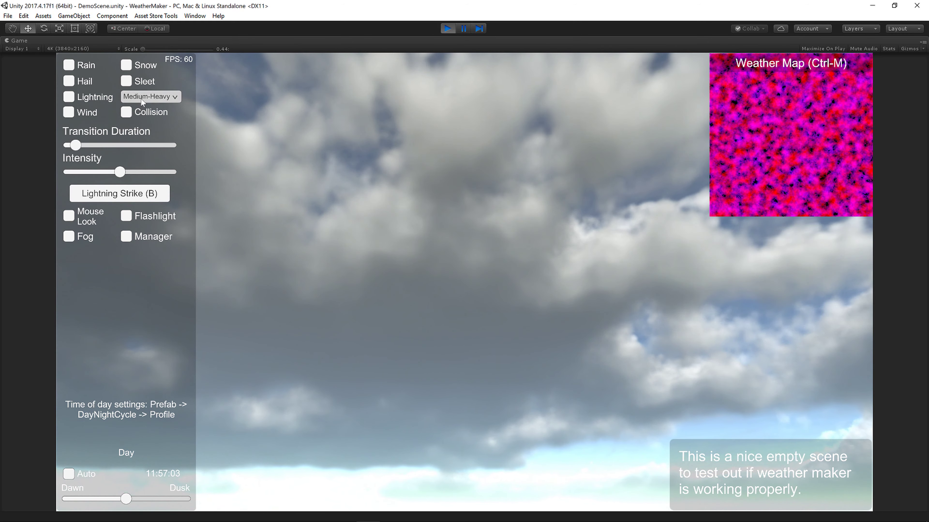
click(142, 99)
click(153, 228)
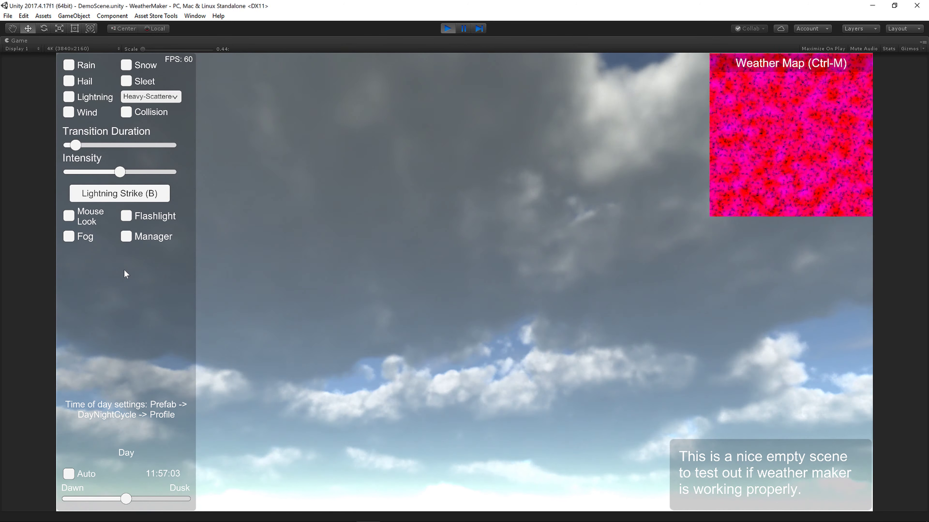
Switch the clouds to Heavy (Dark), Heavy (Bright), Storm, then clear them with None.
click(139, 98)
click(151, 240)
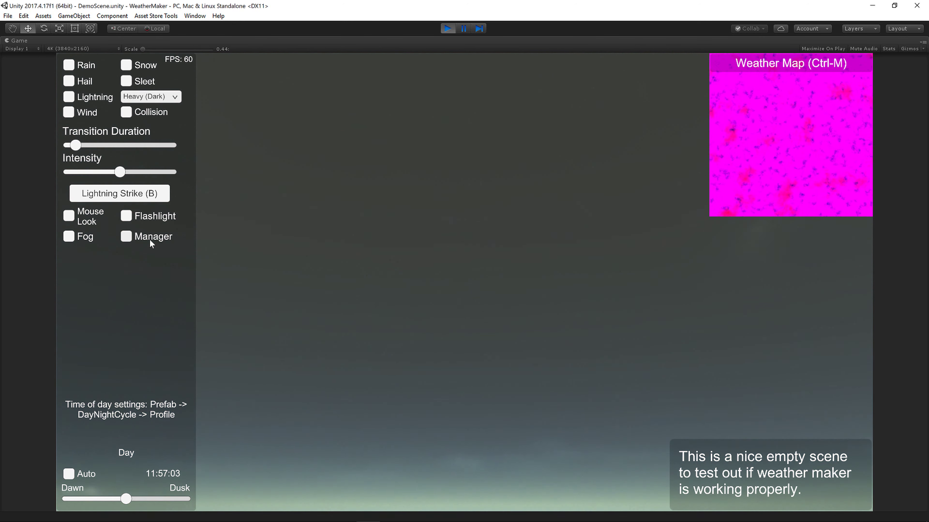
click(157, 102)
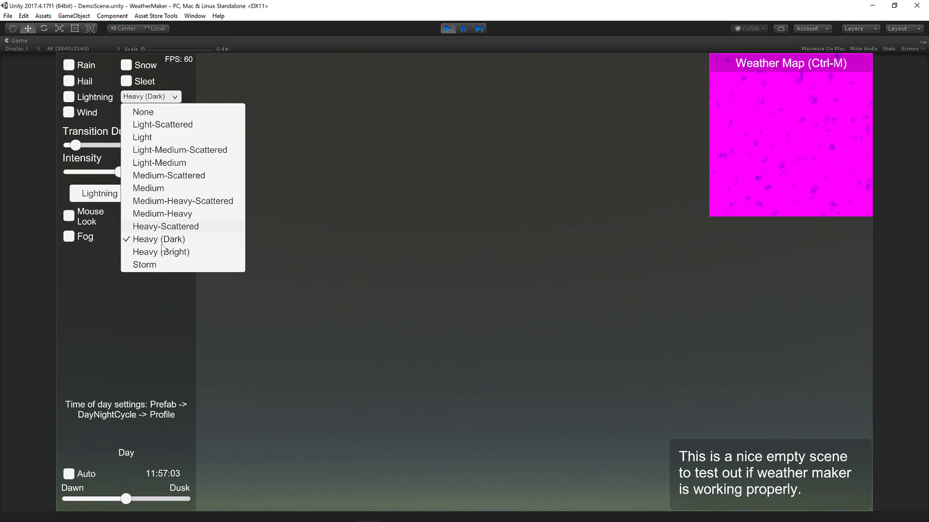
click(160, 254)
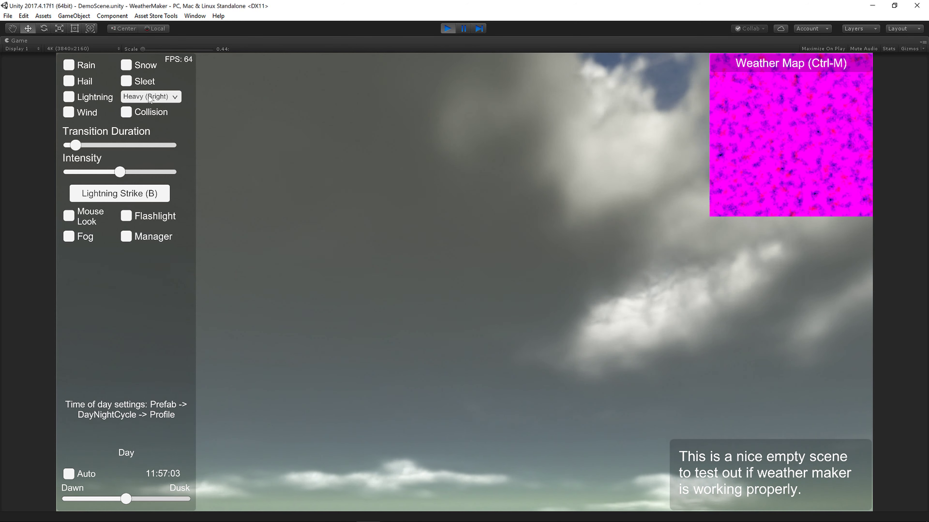
click(150, 98)
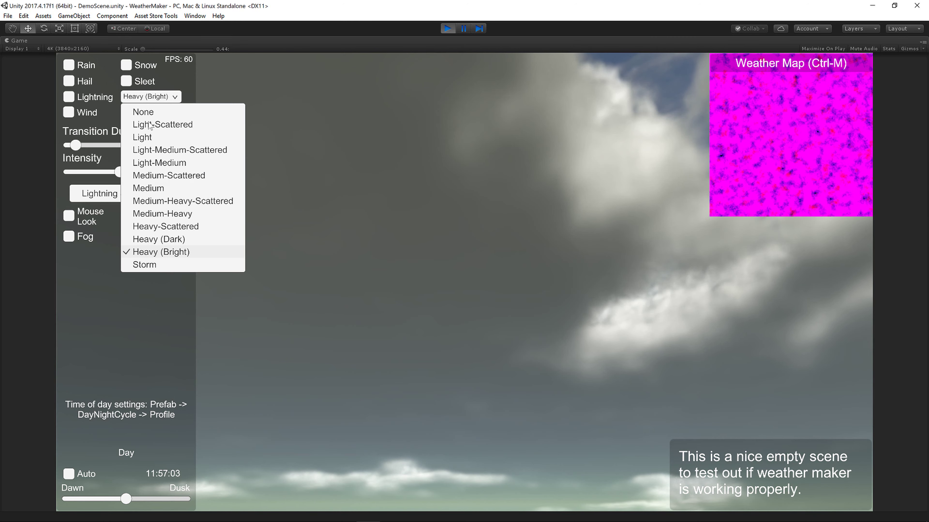
click(146, 266)
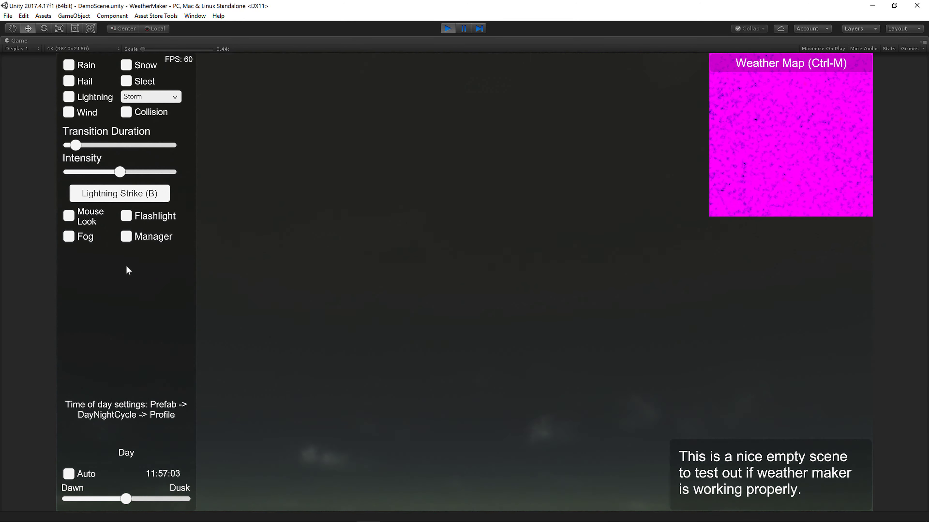
click(150, 97)
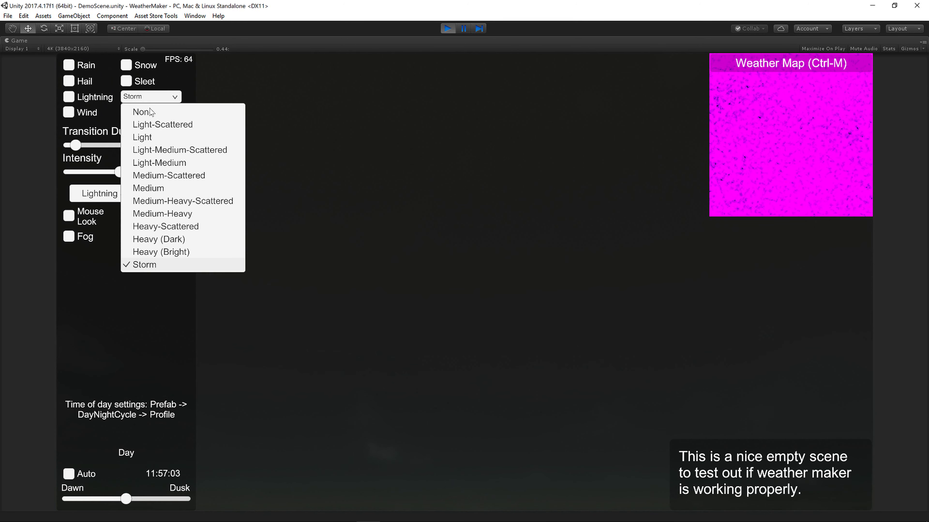
click(149, 112)
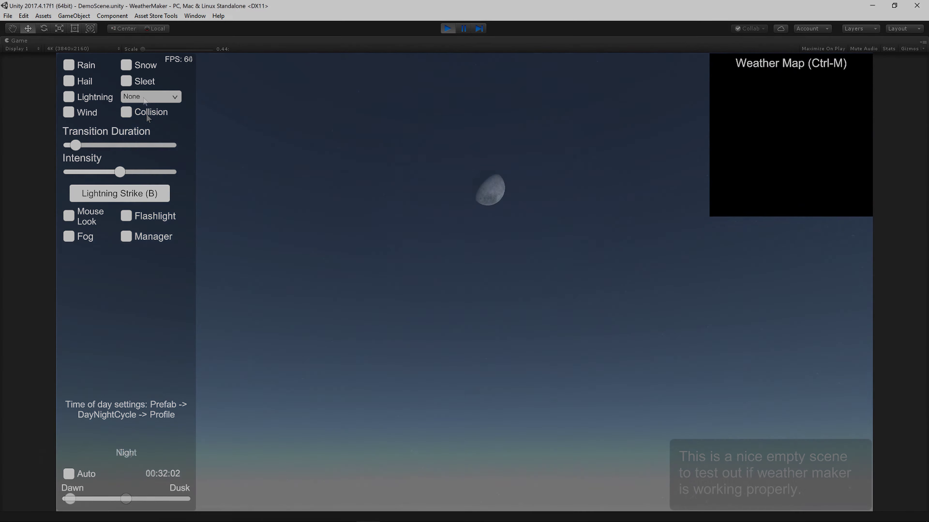
Set the night clouds to Light-Scattered, then Light, then Light-Medium-Scattered.
click(144, 100)
click(147, 122)
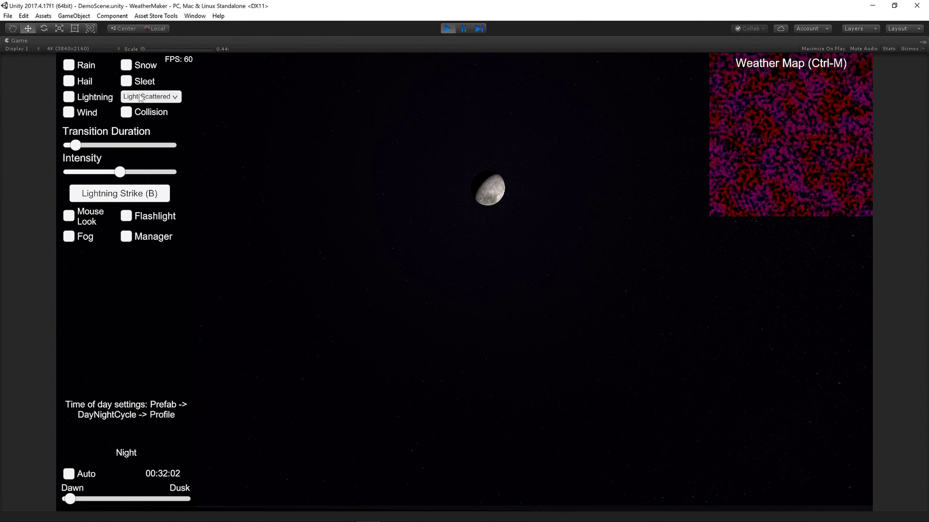
click(146, 96)
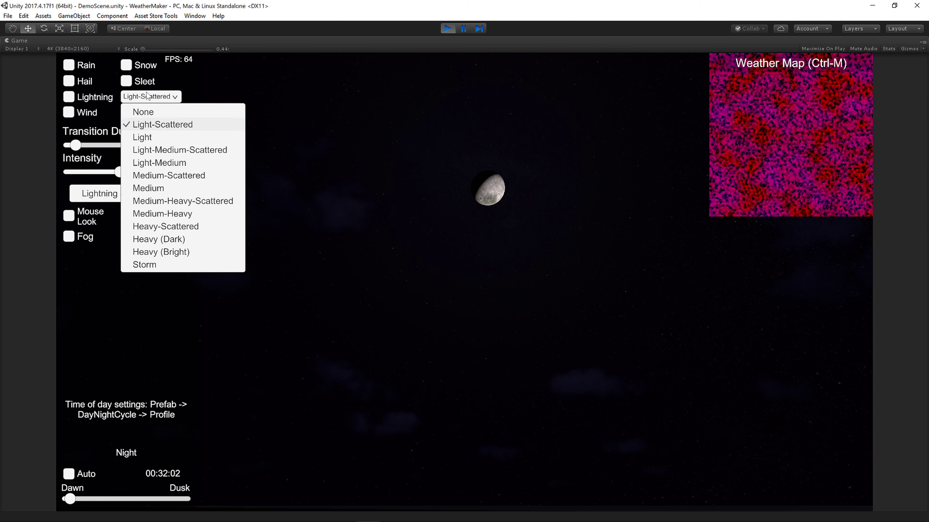
click(147, 138)
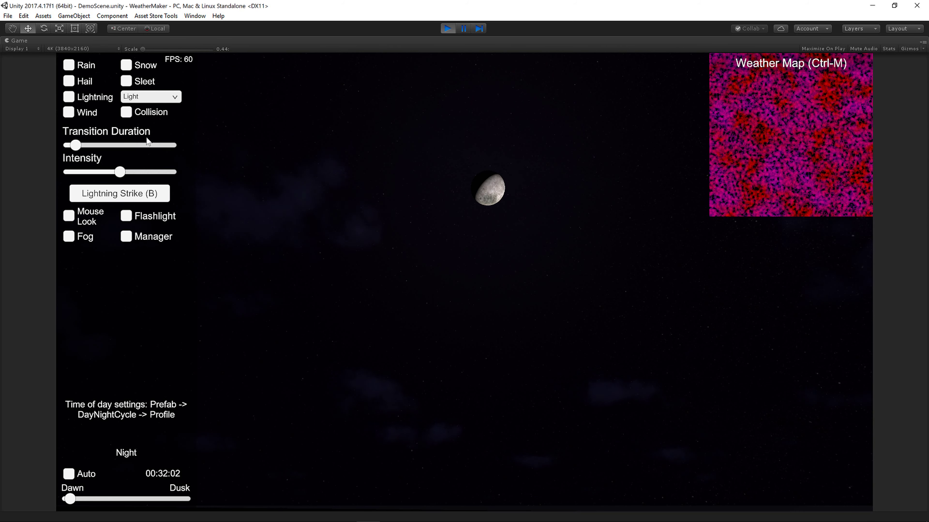
click(155, 100)
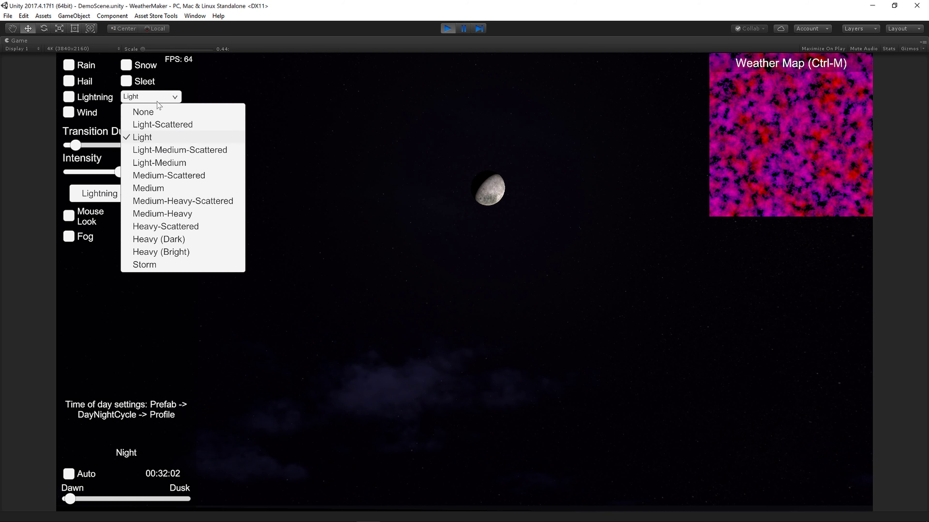
click(158, 151)
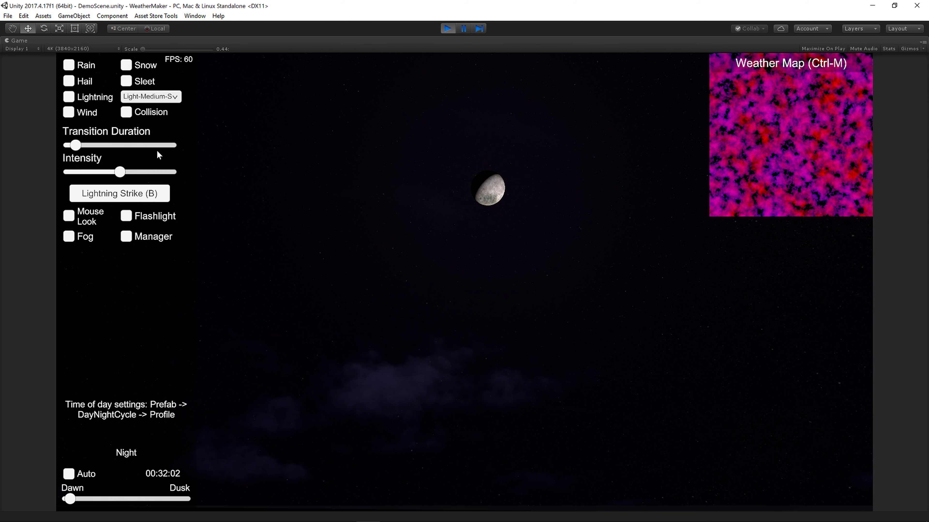
Raise the night clouds to Light-Medium, then Medium-Scattered, then Medium.
click(150, 99)
click(153, 167)
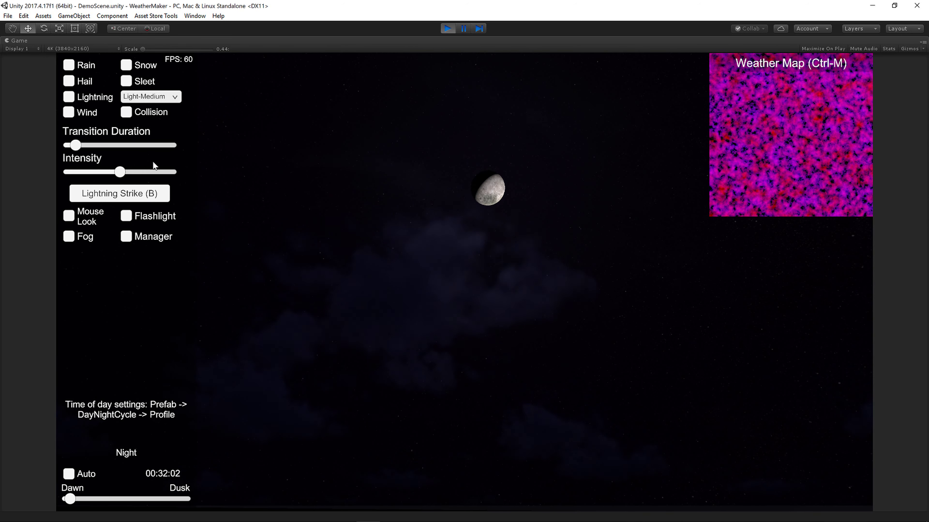
click(152, 98)
click(161, 176)
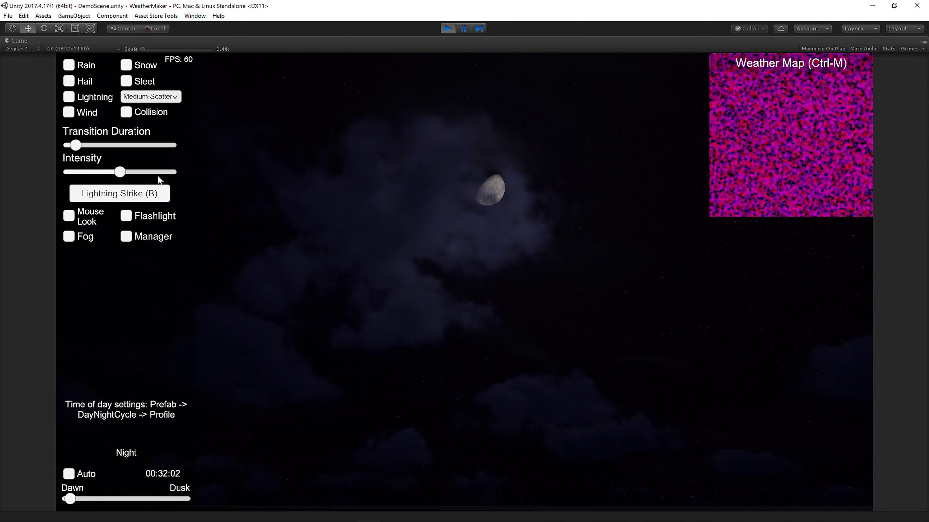
click(160, 100)
click(153, 189)
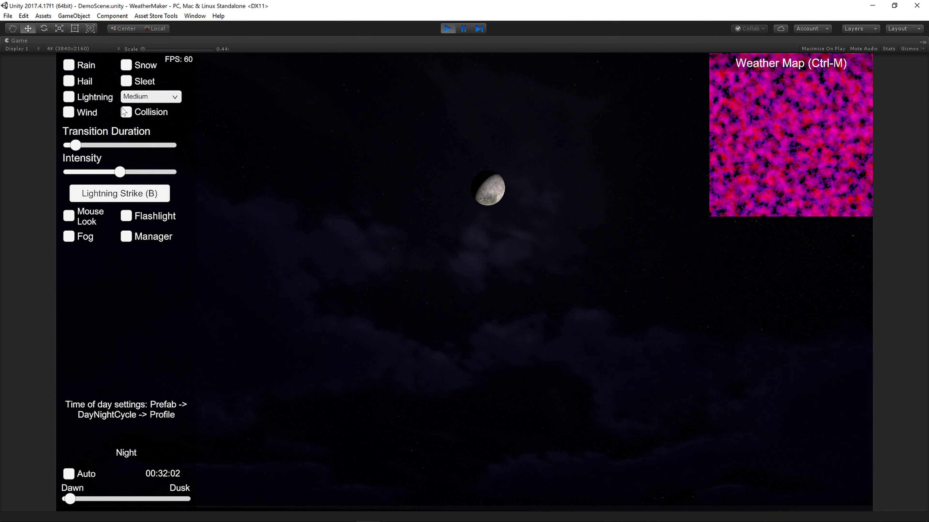
Switch the night clouds to Medium-Heavy-Scattered, Medium-Heavy, then Heavy-Scattered.
click(139, 99)
click(155, 202)
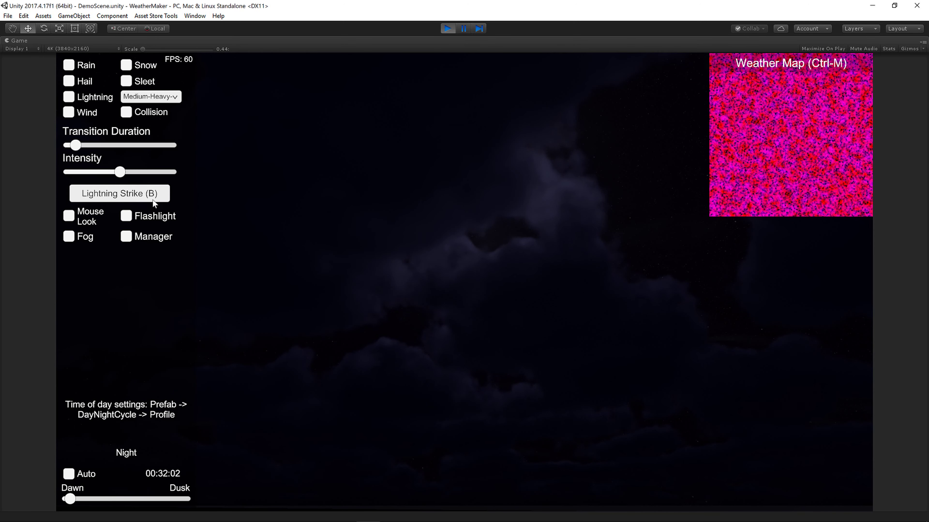
click(146, 100)
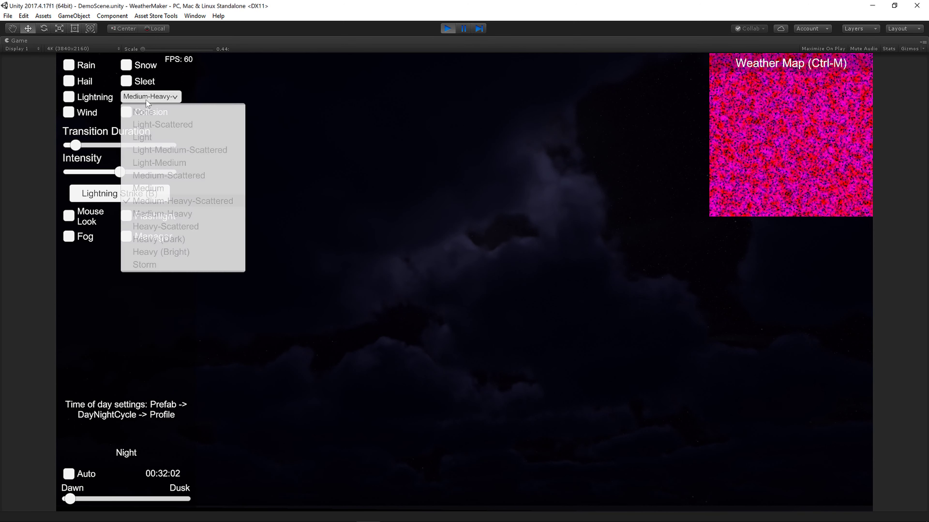
click(148, 215)
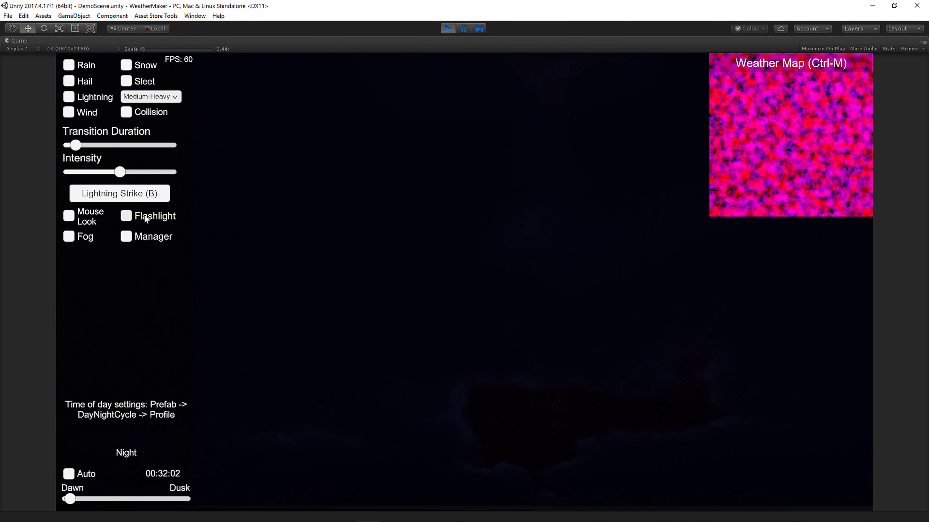
click(146, 100)
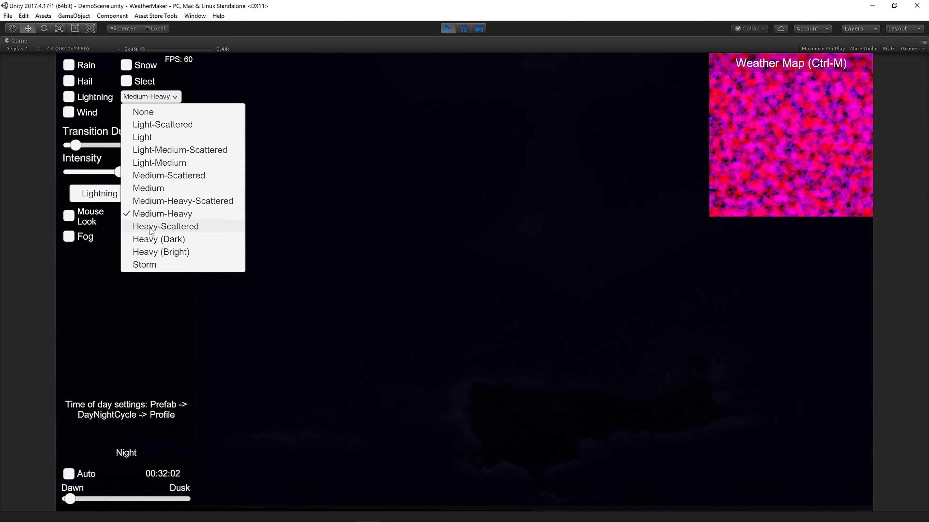
click(150, 229)
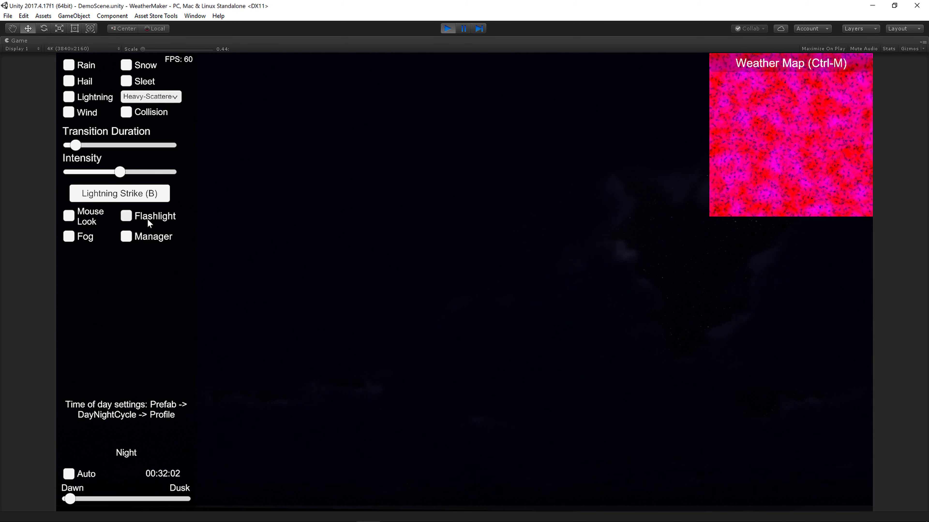
Cycle the night clouds through Heavy (Dark), Heavy (Bright), Storm, then back to None.
click(152, 97)
click(163, 240)
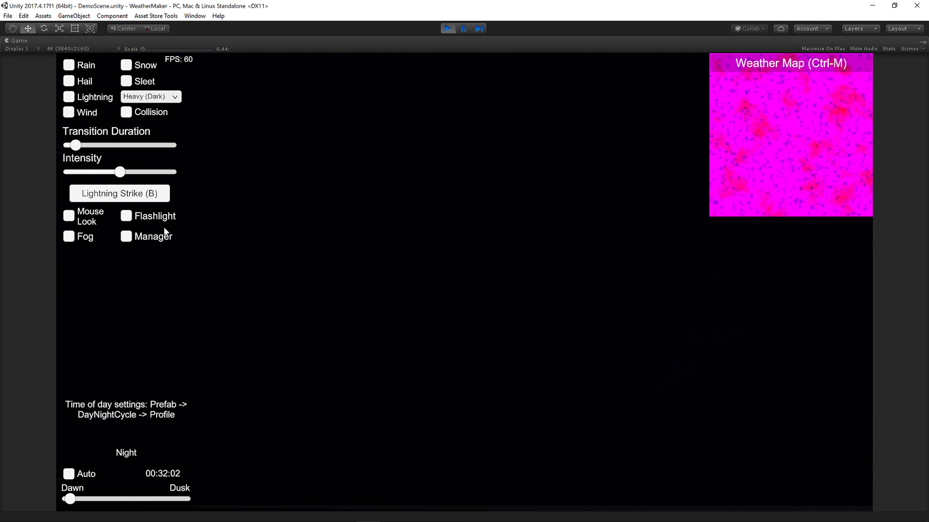
click(153, 100)
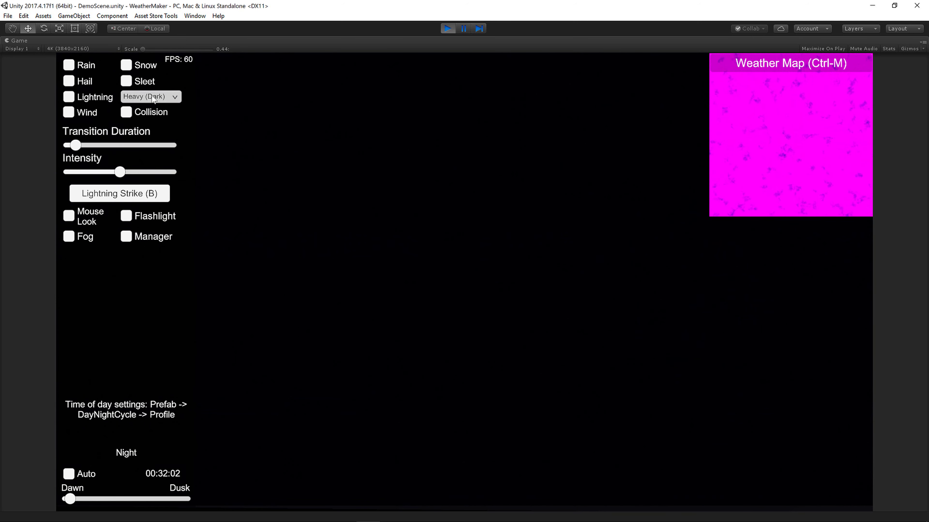
click(167, 254)
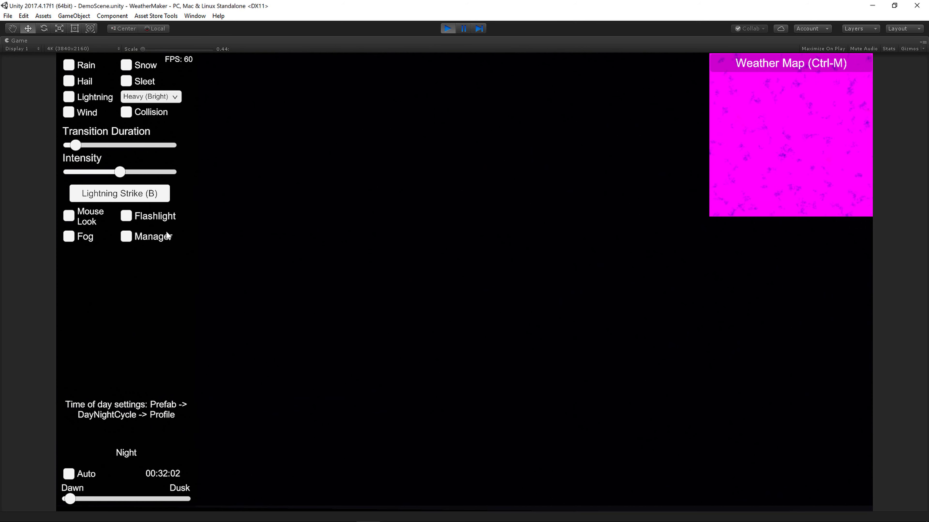
click(153, 100)
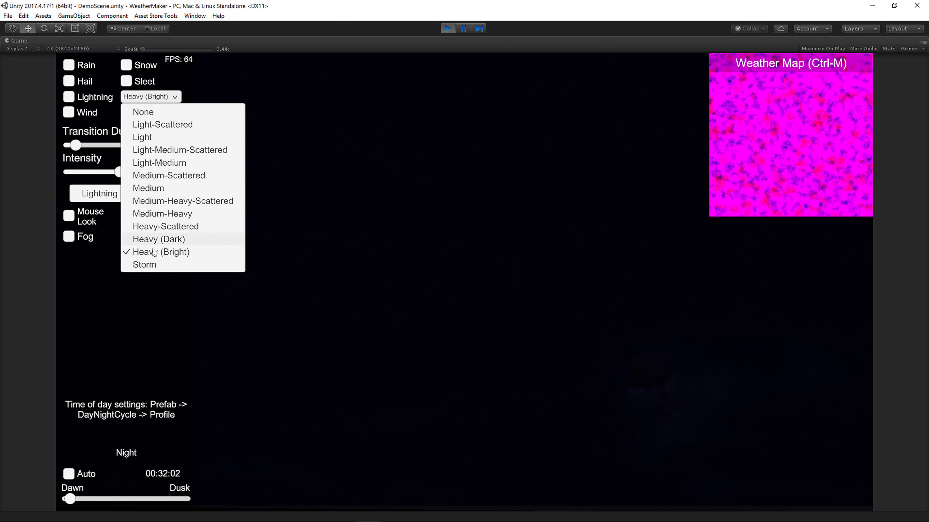
click(151, 263)
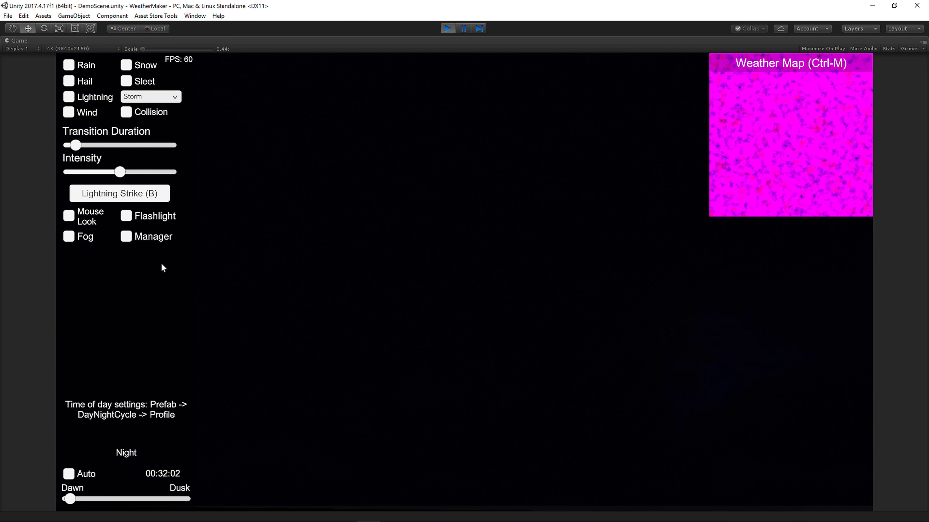
click(148, 100)
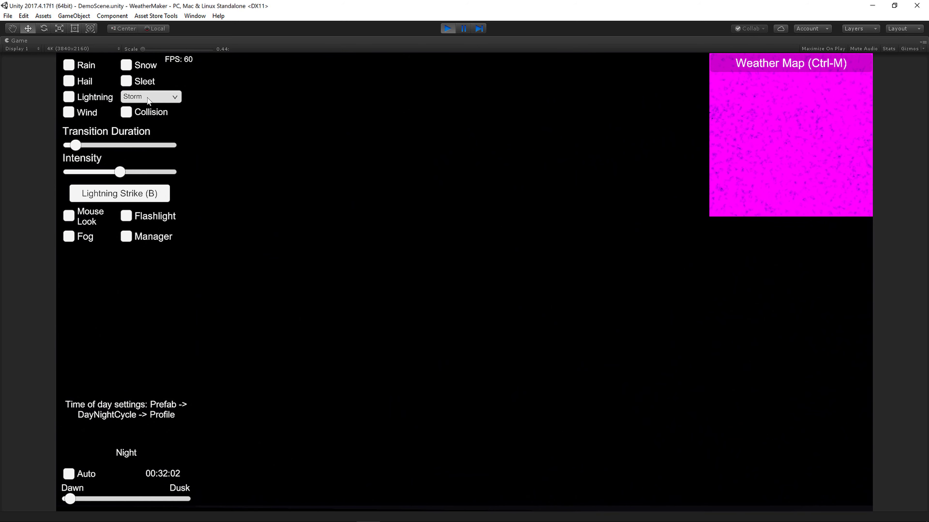
click(147, 113)
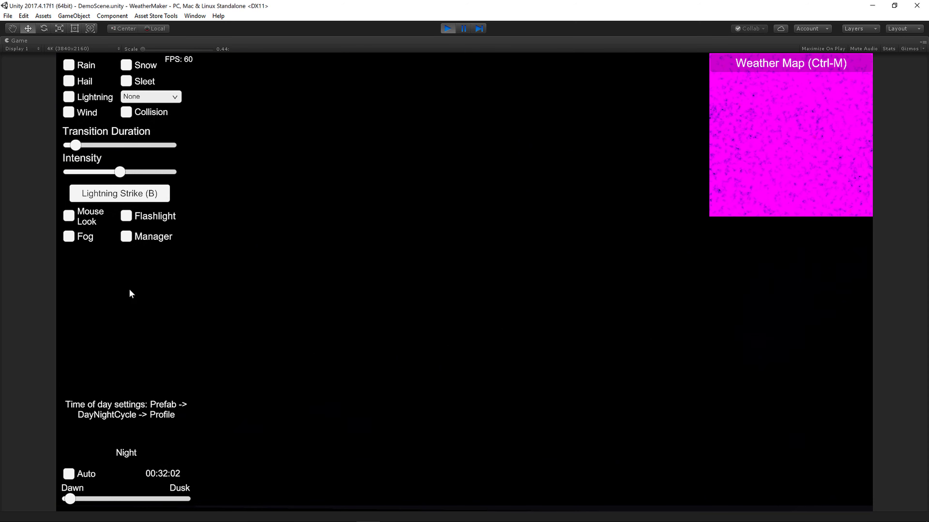